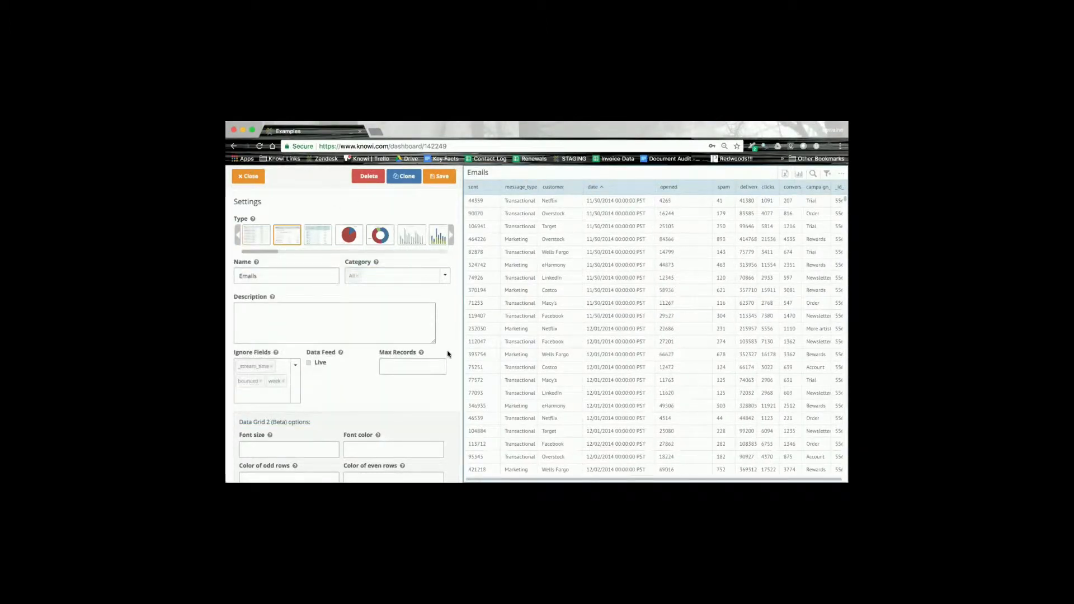
# Save the Emails widget's Data Grid 2 (Beta) settings and return to the dashboard
pyautogui.scroll(-3, 447, 353)
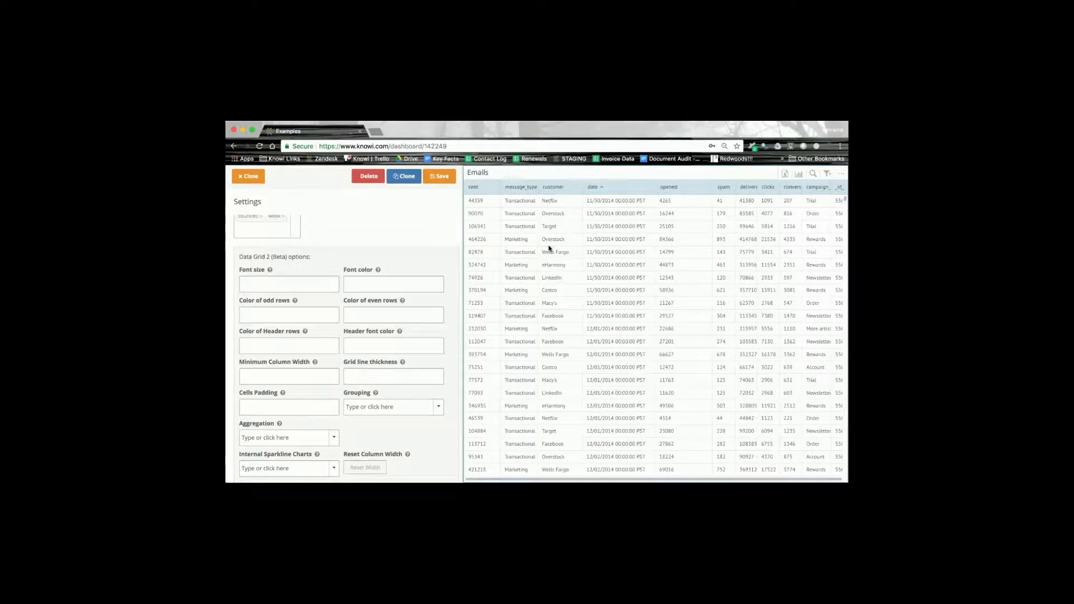
pyautogui.click(442, 178)
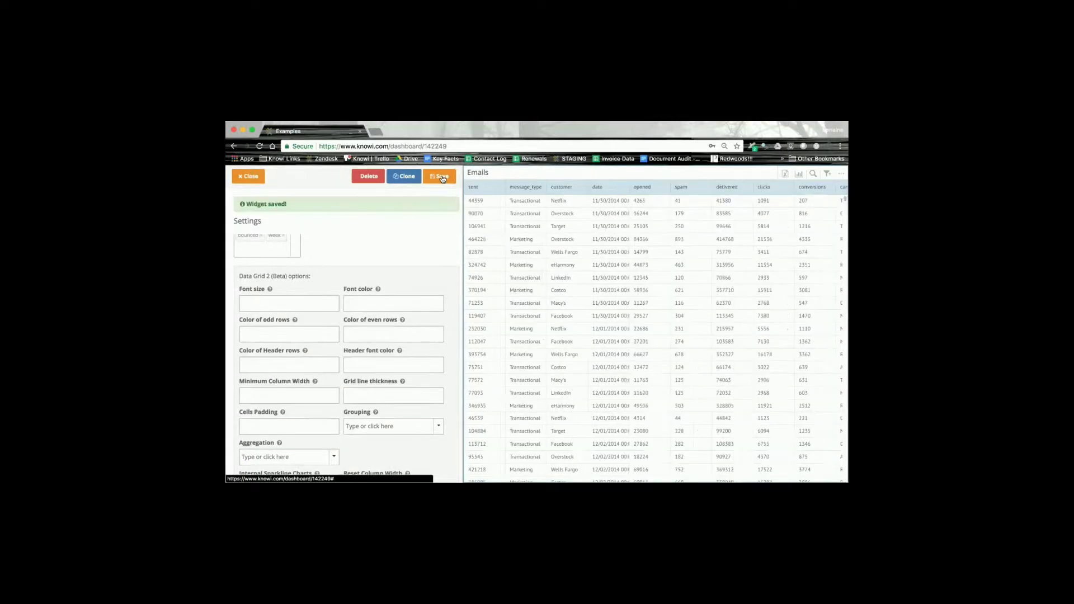
pyautogui.click(244, 176)
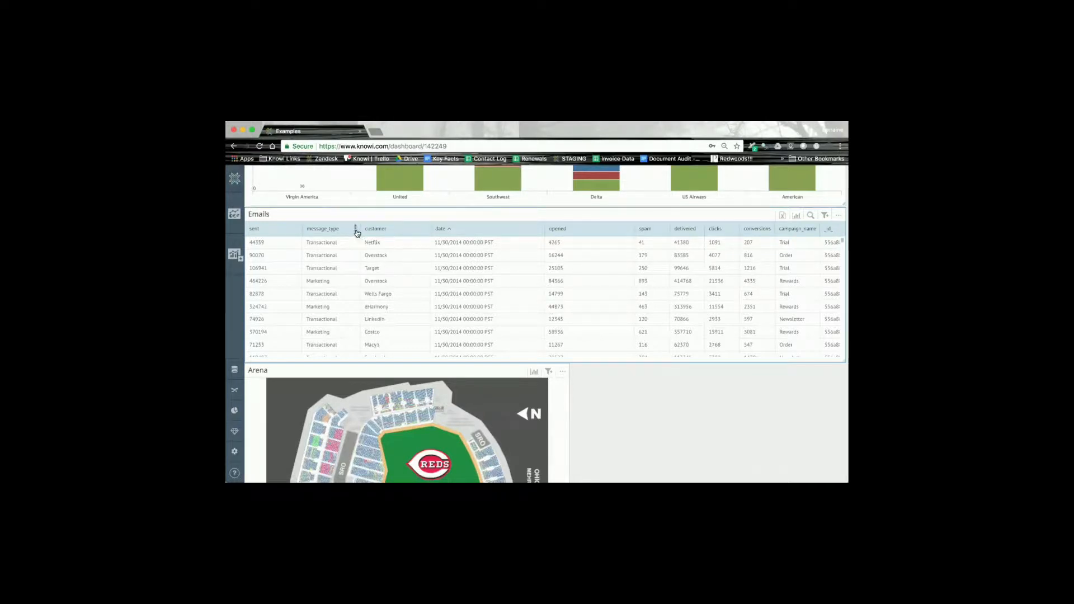
# Start a conditional formatting rule on the Emails grid's customer column for values that equal Facebook
pyautogui.click(427, 229)
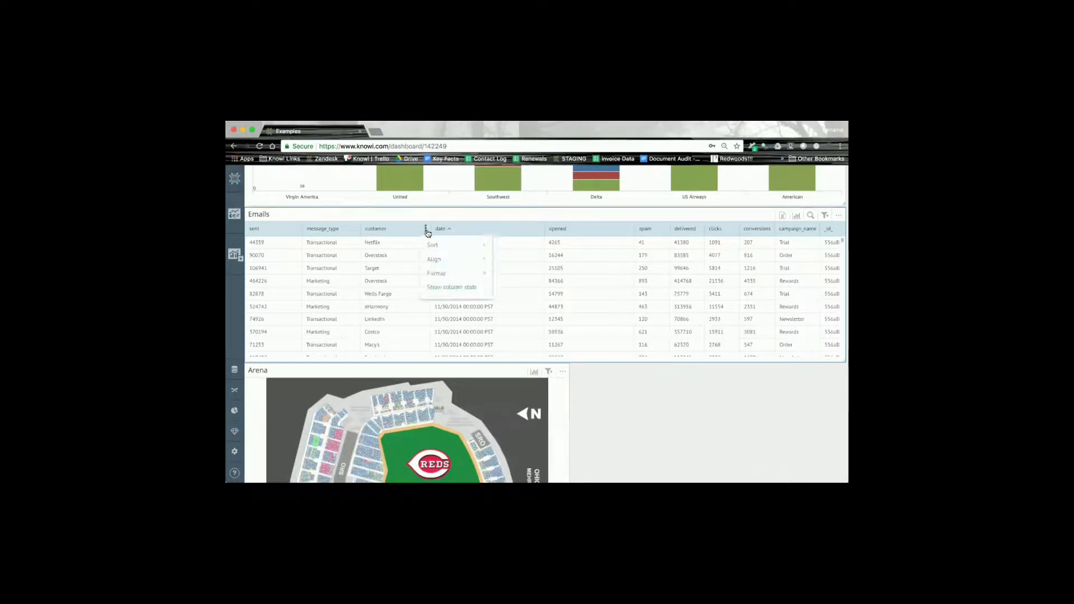
pyautogui.moveTo(432, 277)
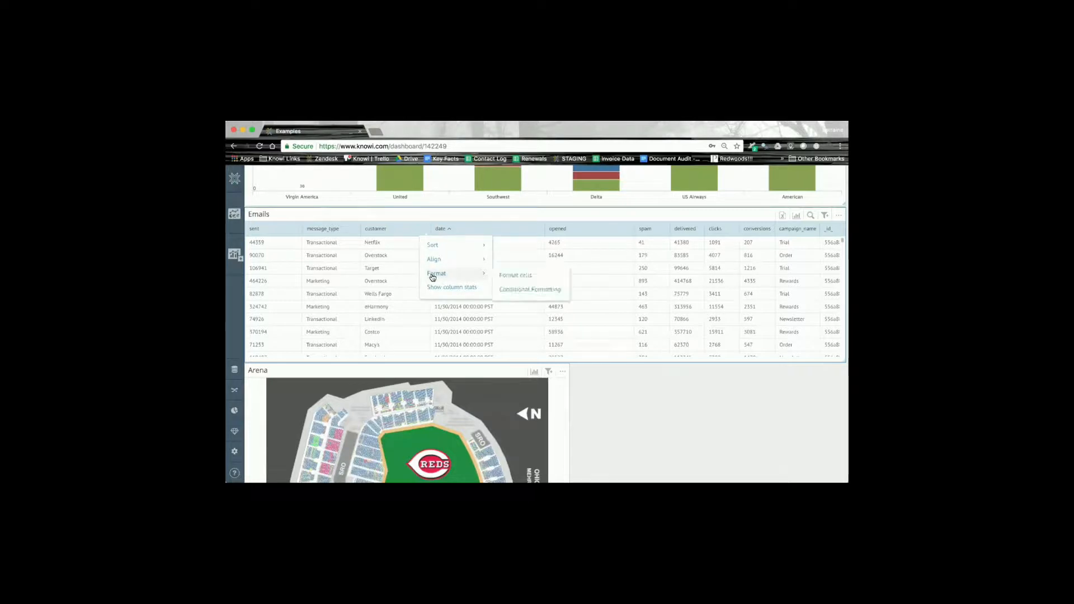
pyautogui.click(514, 291)
pyautogui.click(458, 226)
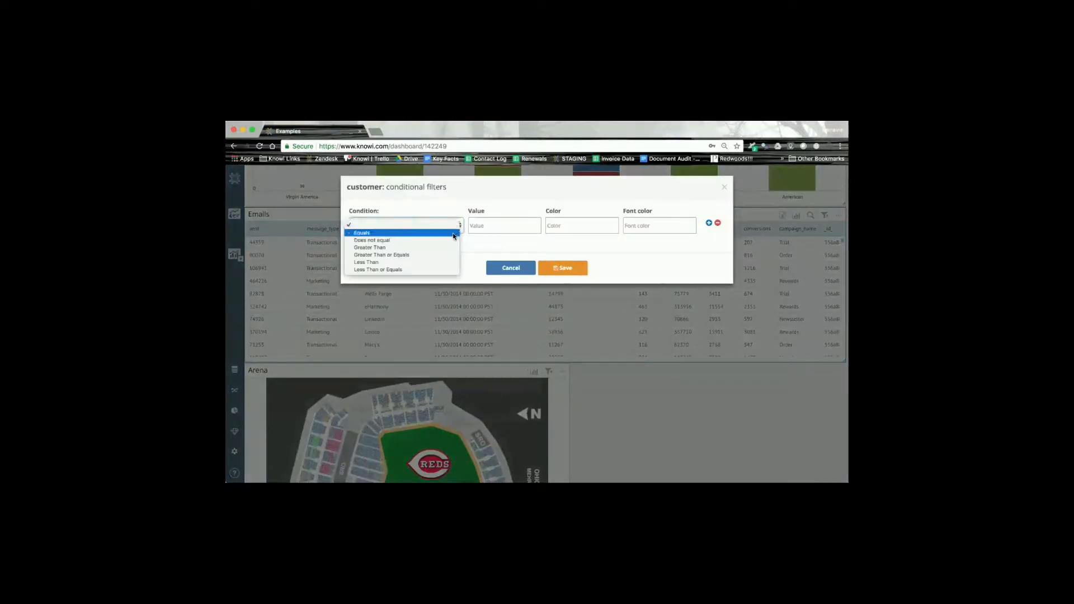
pyautogui.click(458, 232)
pyautogui.click(513, 224)
pyautogui.write('R')
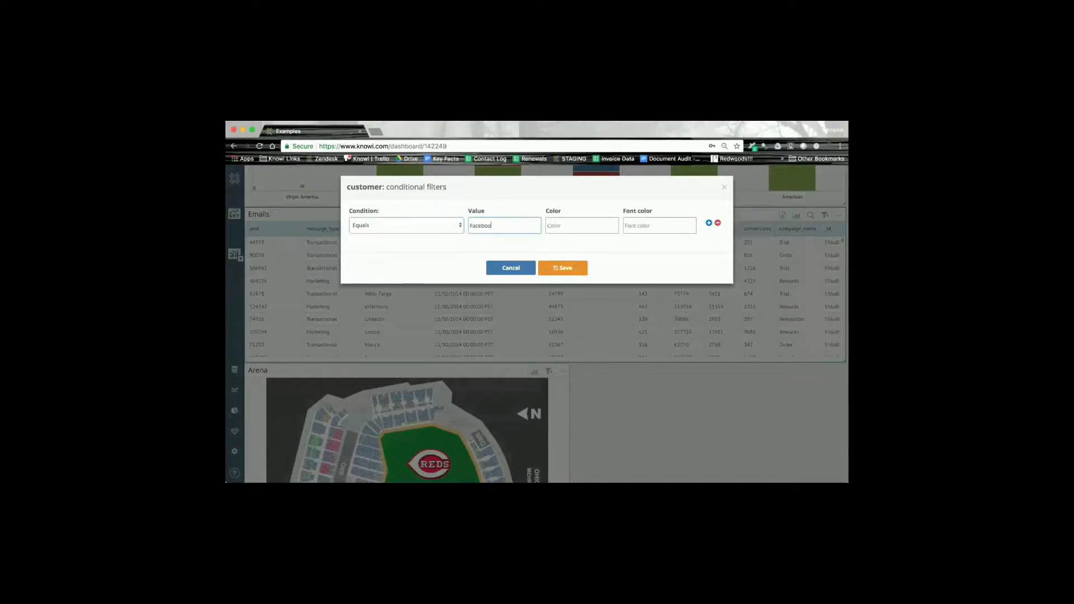
# Give the Facebook rule a yellow #FFFF00 cell color and a black #000000 font color, and save the rule
pyautogui.click(562, 226)
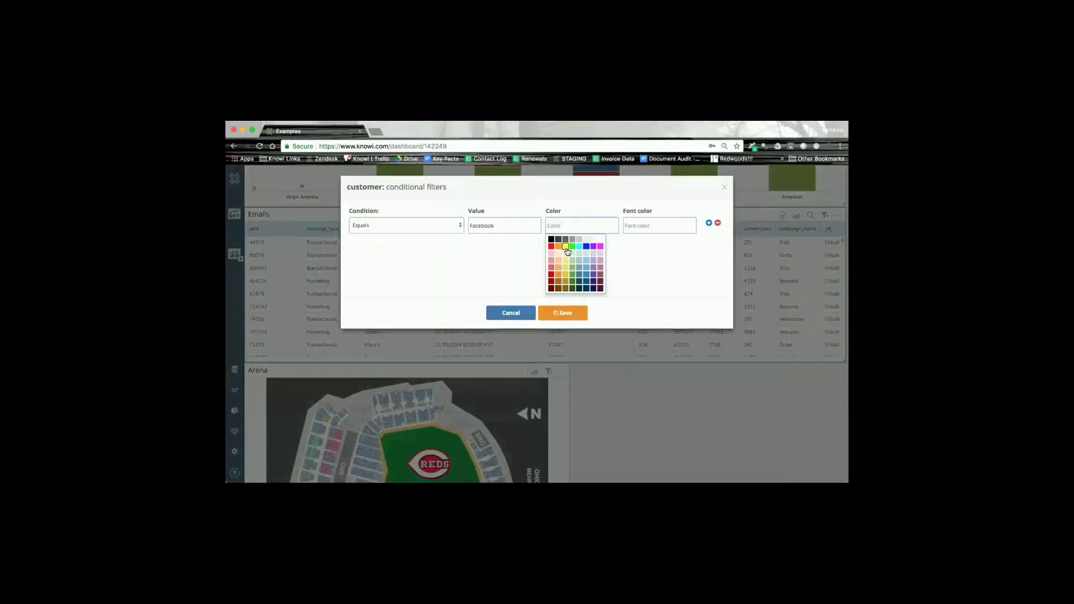
pyautogui.click(566, 249)
pyautogui.click(659, 227)
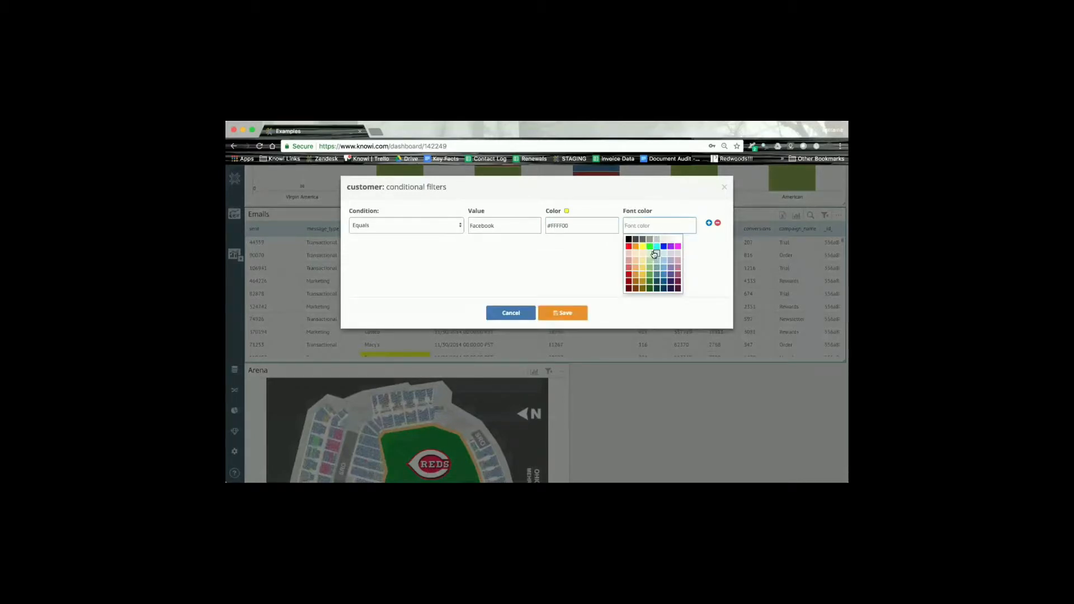
pyautogui.click(629, 240)
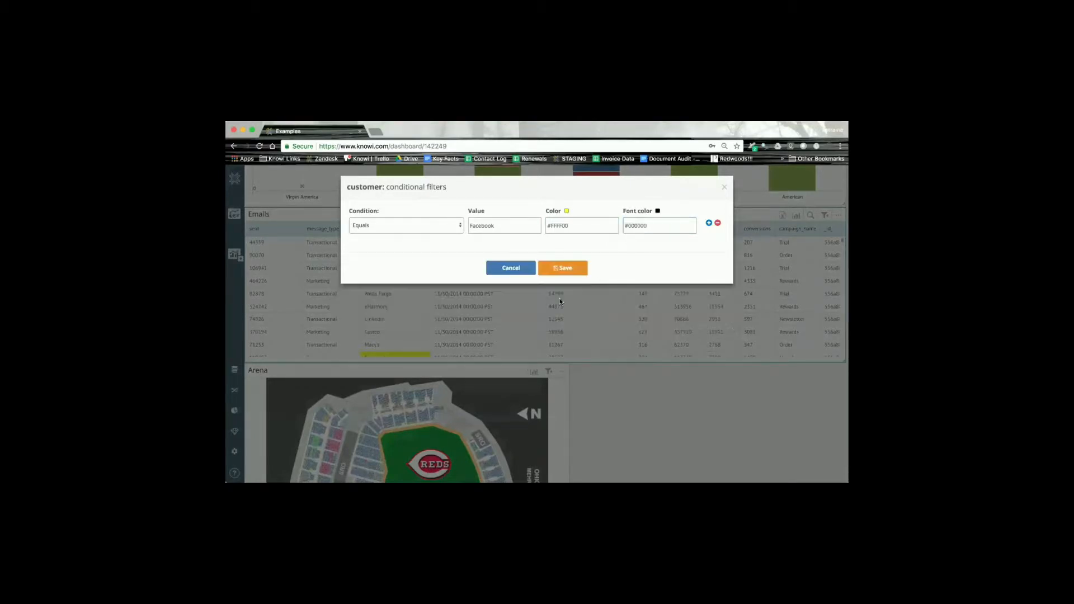
pyautogui.click(561, 269)
pyautogui.scroll(-2, 408, 325)
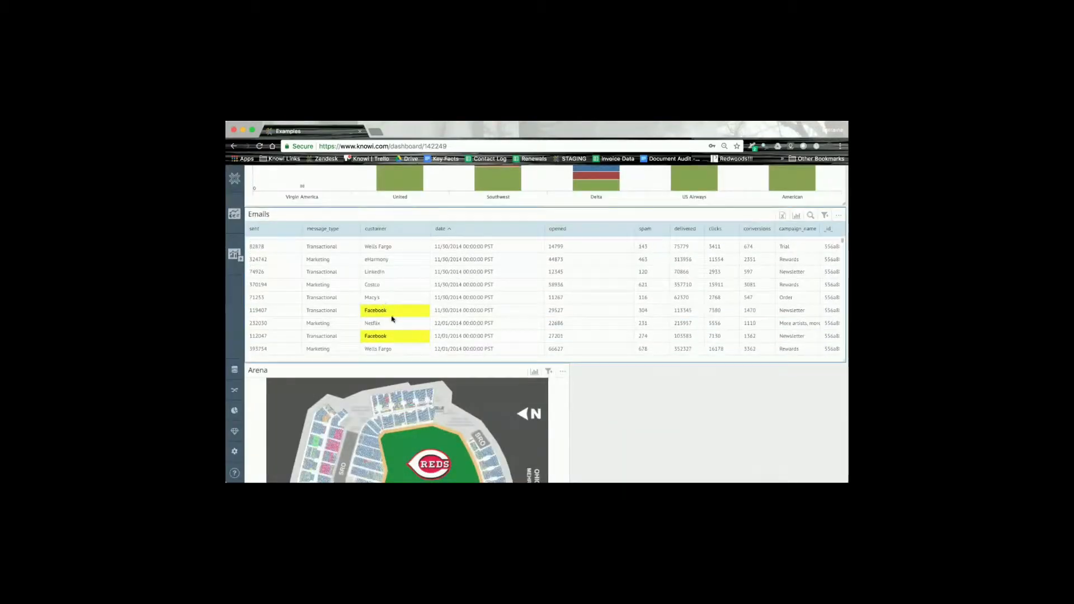
# Format the cells of the Emails grid's date column as Date with the mm/dd/yy format and save
pyautogui.click(539, 233)
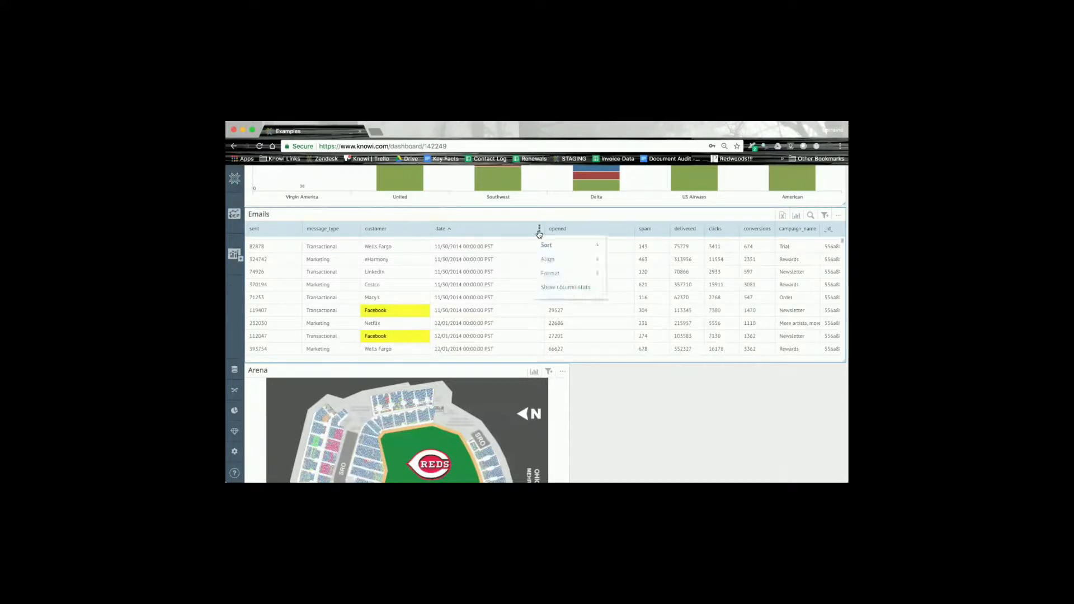
pyautogui.moveTo(551, 273)
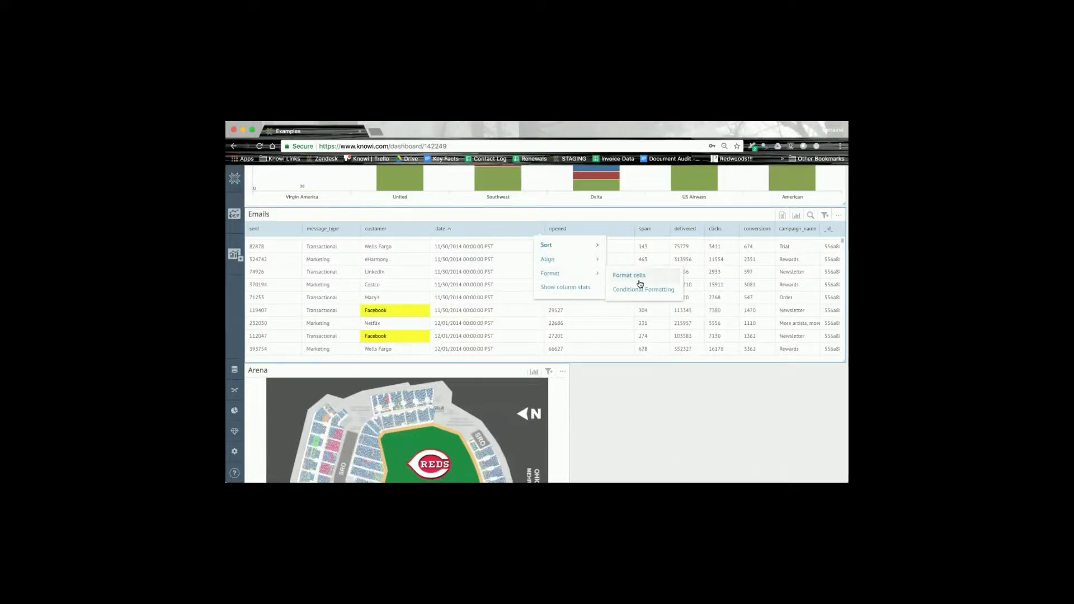
pyautogui.click(640, 279)
pyautogui.click(428, 218)
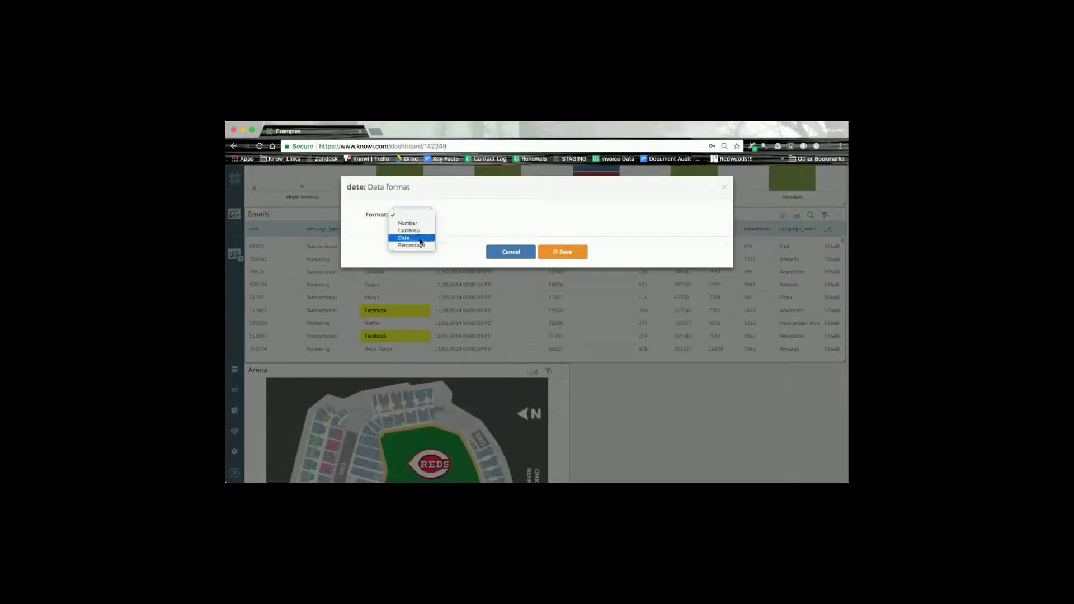
pyautogui.click(717, 218)
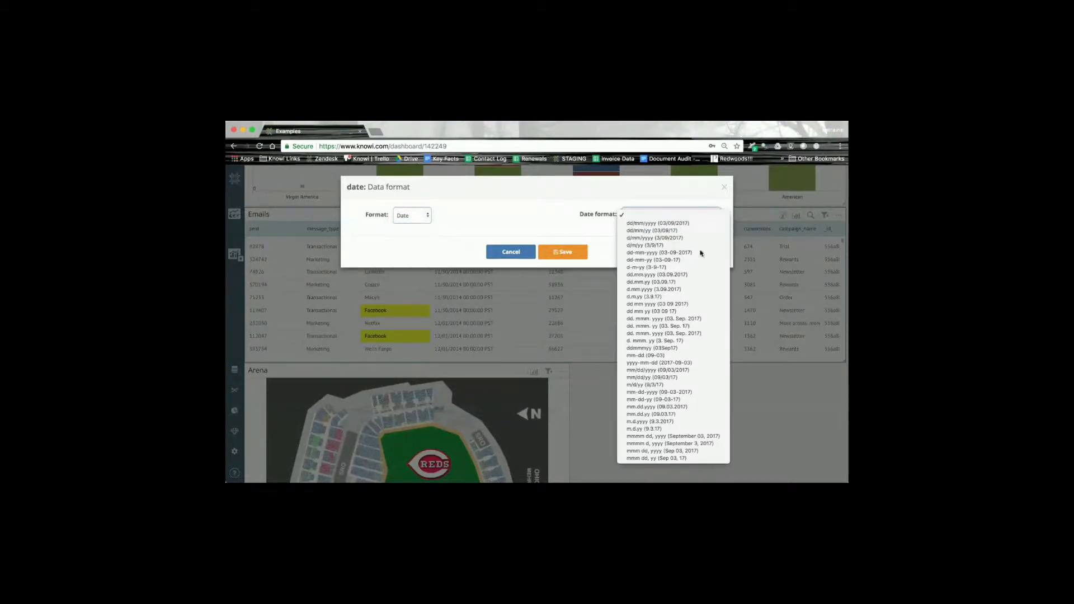
pyautogui.click(669, 379)
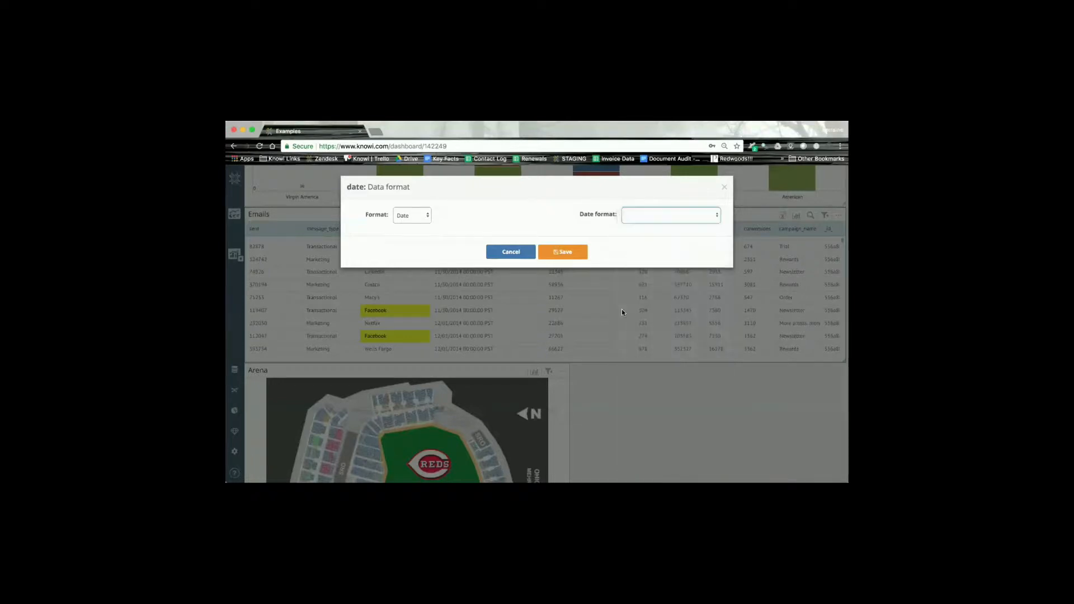
pyautogui.click(574, 253)
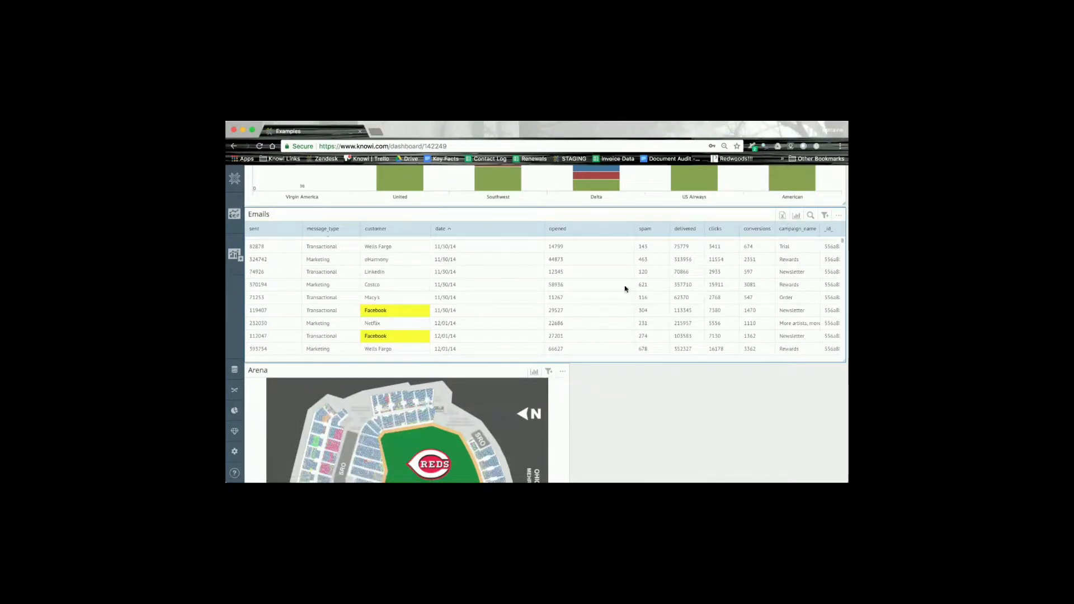
# Open the Emails widget in the Analyze view
pyautogui.scroll(5, 635, 289)
pyautogui.scroll(10, 637, 289)
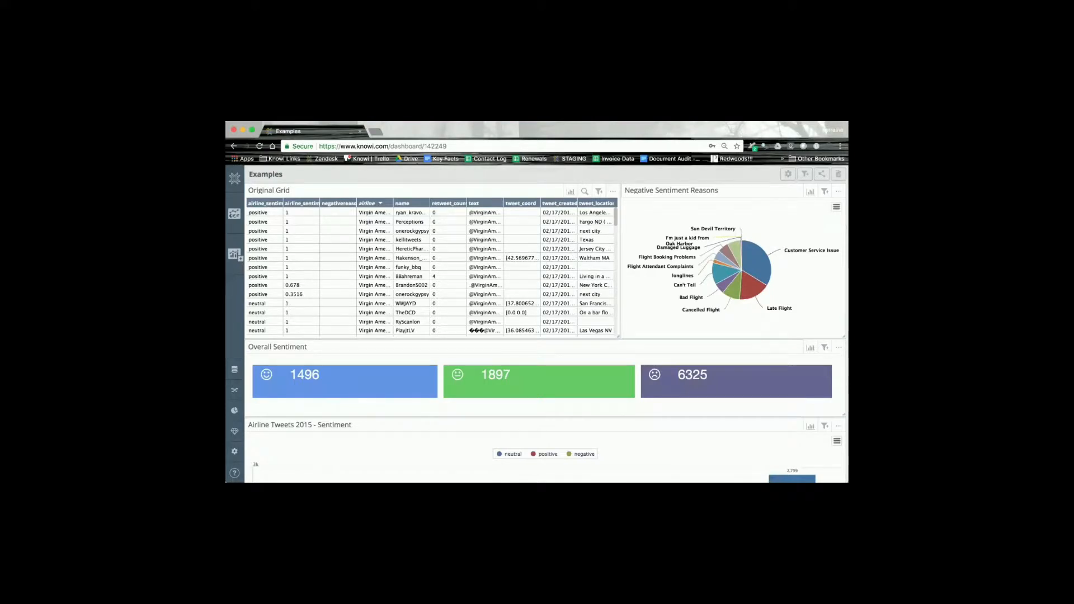
pyautogui.scroll(-8, 563, 338)
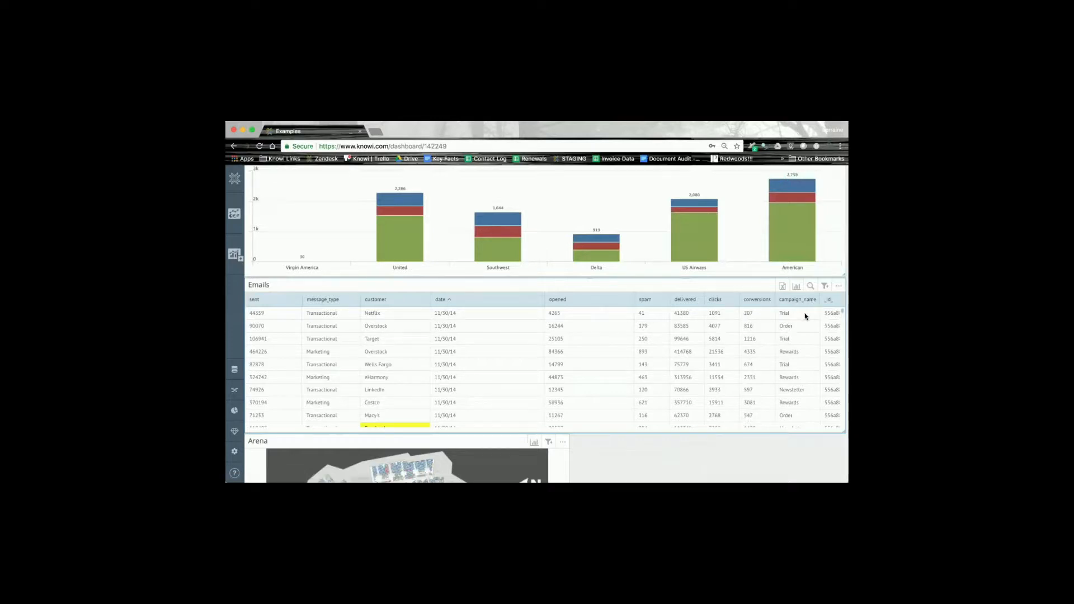
pyautogui.click(839, 286)
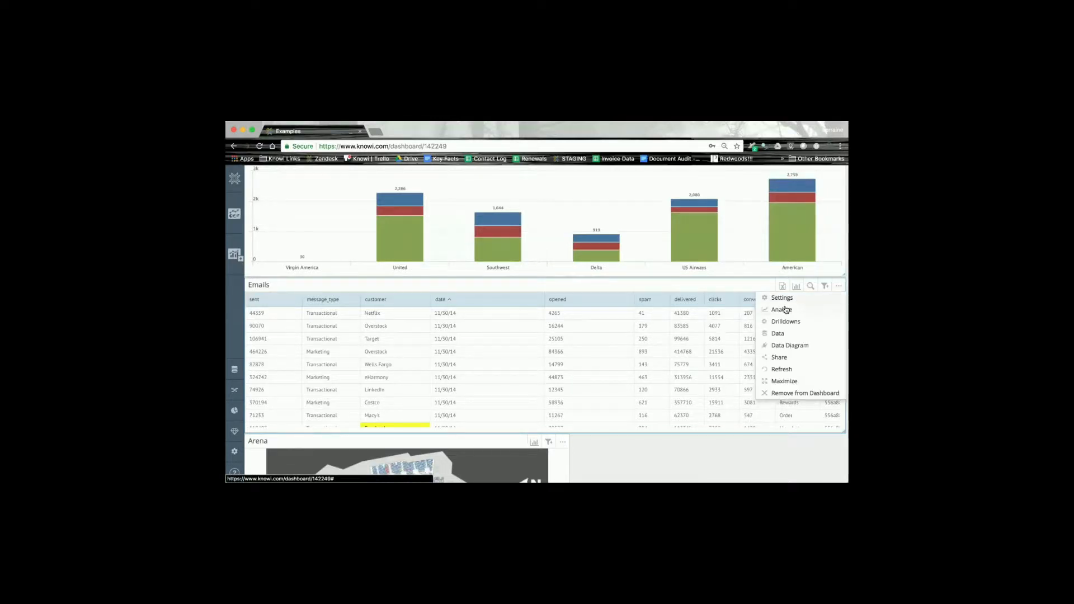
pyautogui.click(786, 311)
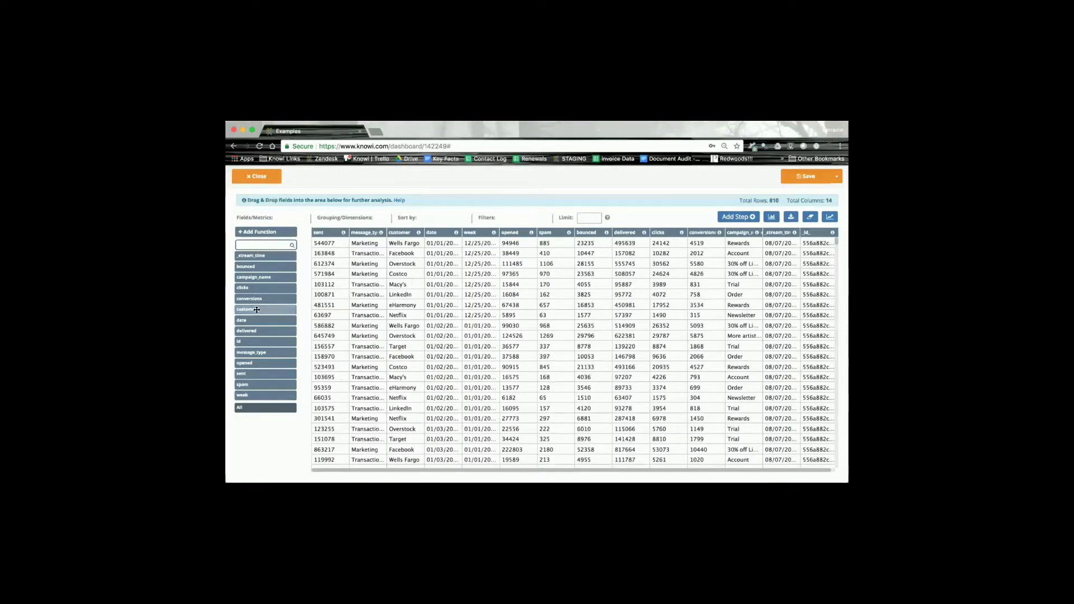
# Group the data by customer and add clicks as a metric only, without keeping it as a grouping dimension
pyautogui.moveTo(259, 309); pyautogui.dragTo(333, 220)
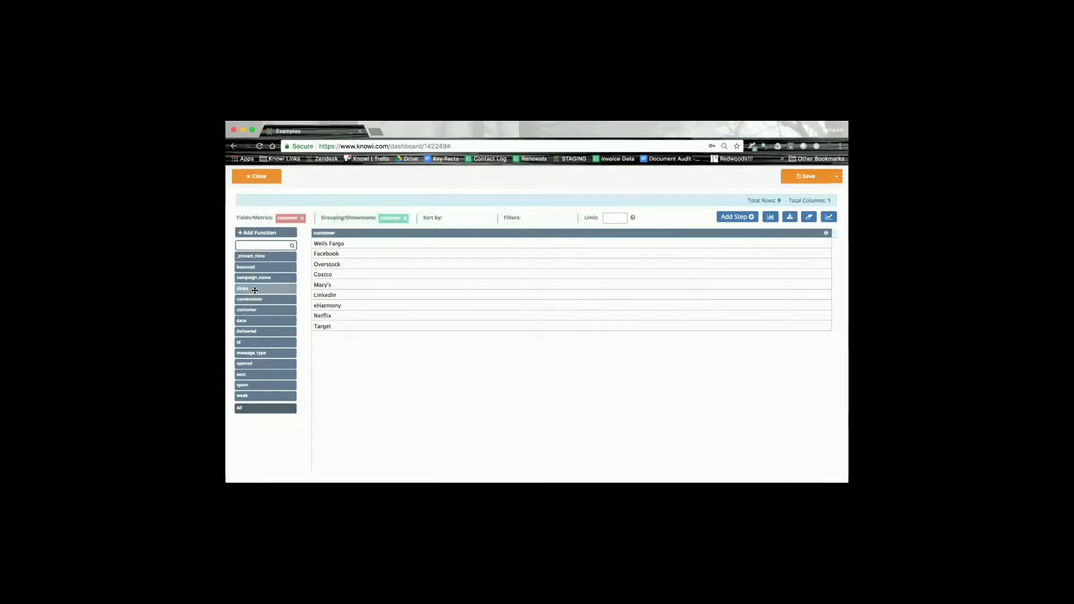
pyautogui.moveTo(255, 290); pyautogui.dragTo(341, 220)
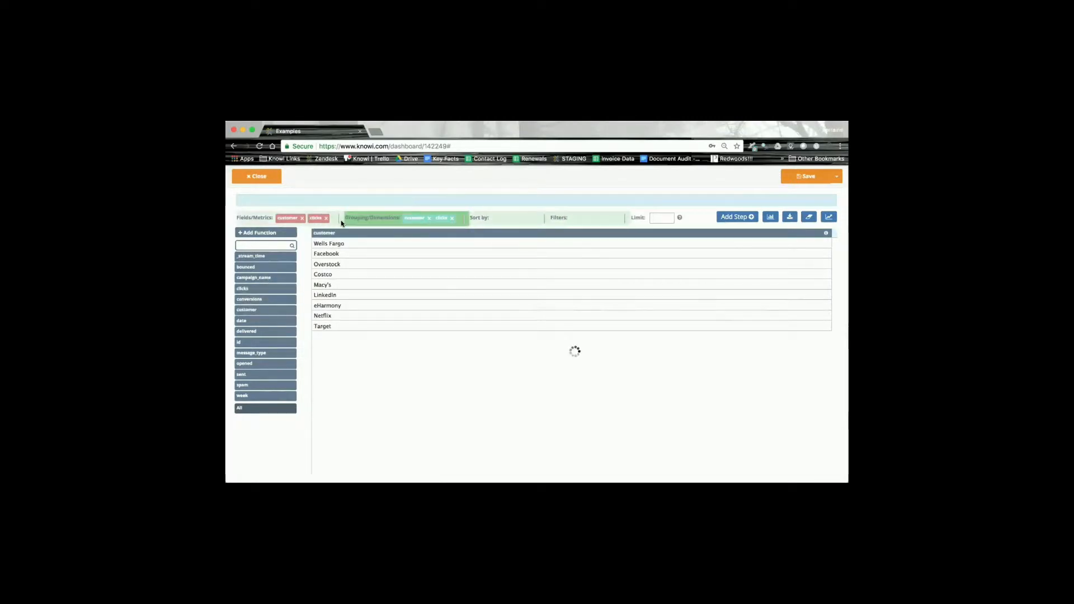
pyautogui.click(452, 219)
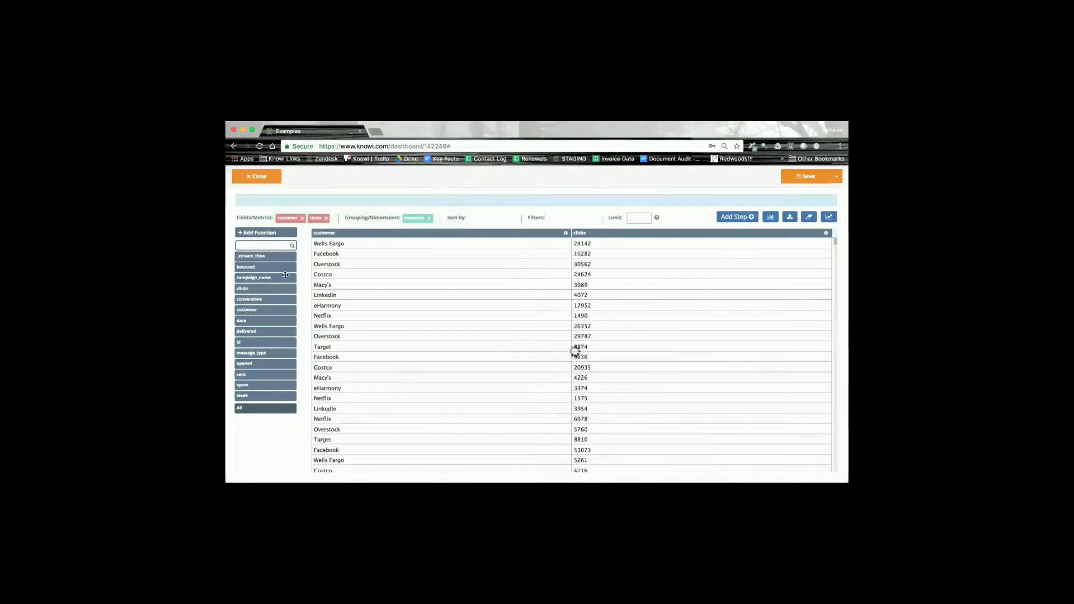
# Add date as a grouping dimension by Week and sort the data by Week of date in ascending order
pyautogui.moveTo(259, 314); pyautogui.dragTo(448, 218)
pyautogui.click(531, 262)
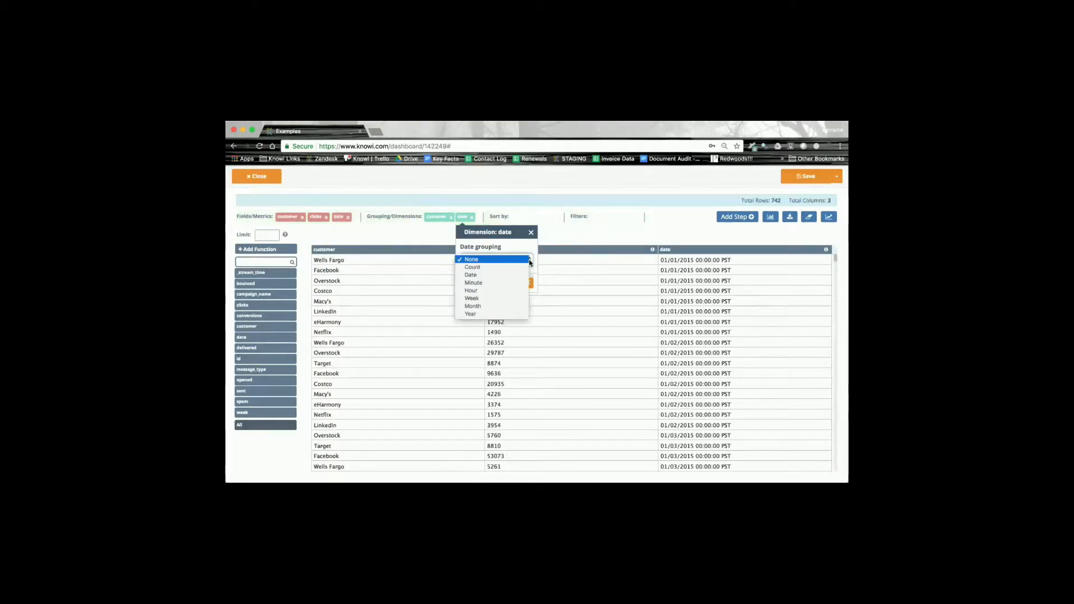
pyautogui.click(499, 298)
pyautogui.click(524, 282)
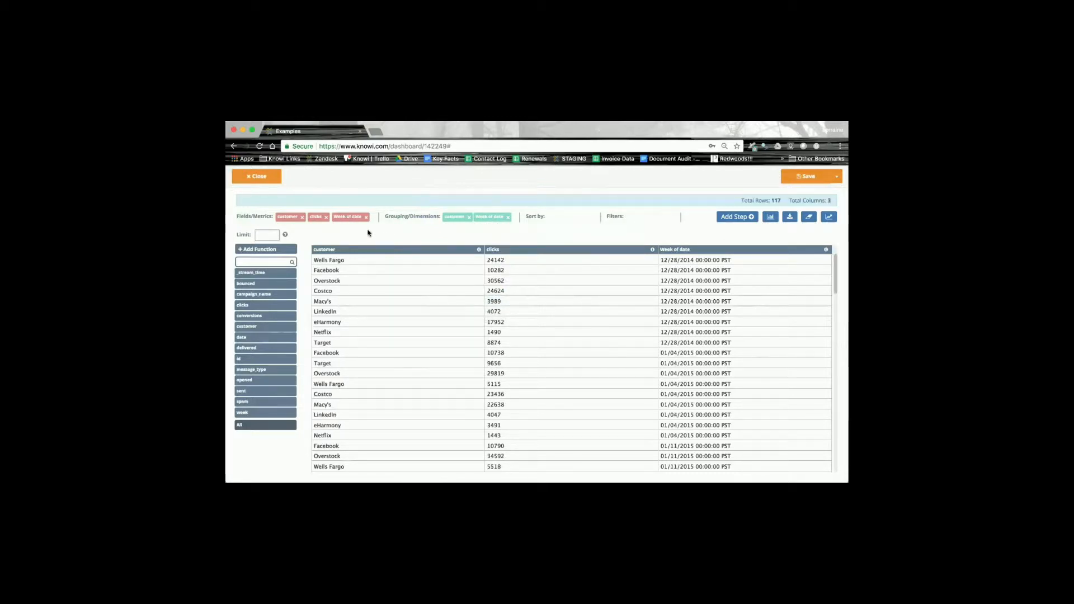
pyautogui.moveTo(363, 218); pyautogui.dragTo(551, 218)
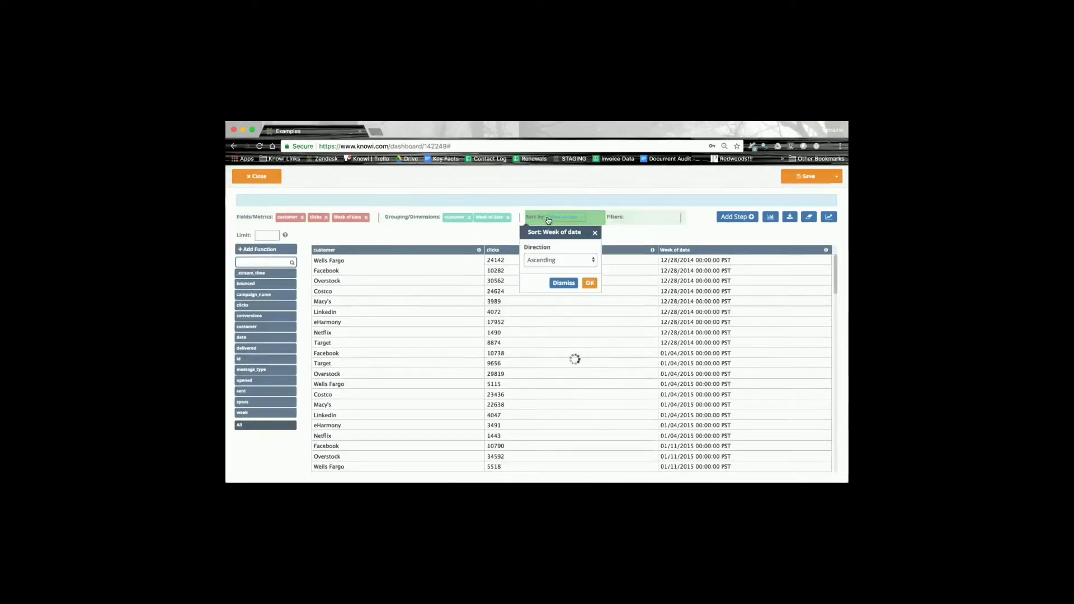
pyautogui.click(591, 283)
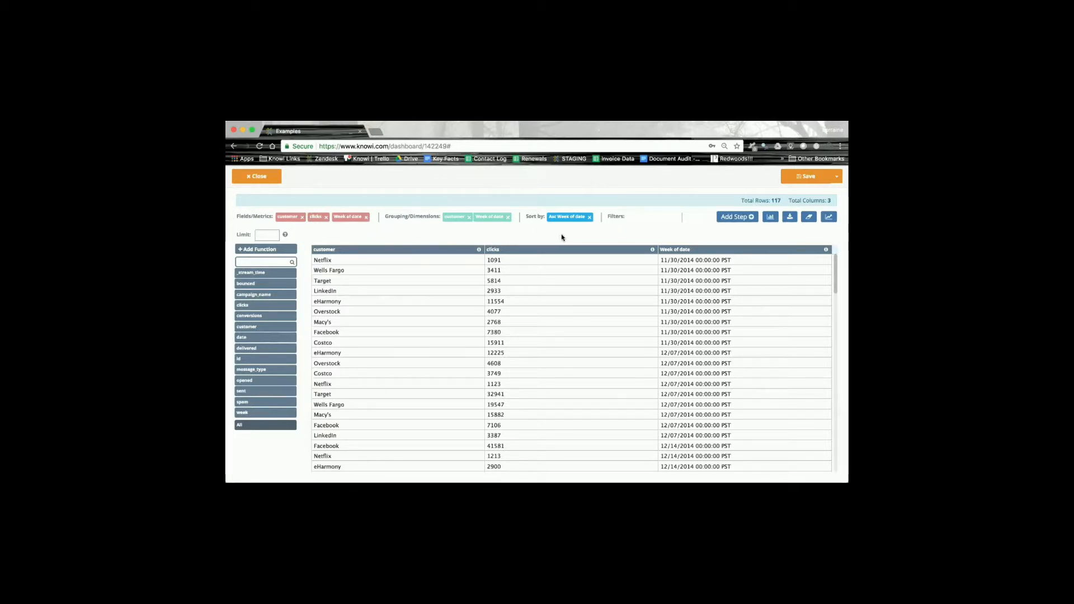
# Add a second analysis step and include customer as a metric with no operation
pyautogui.click(736, 218)
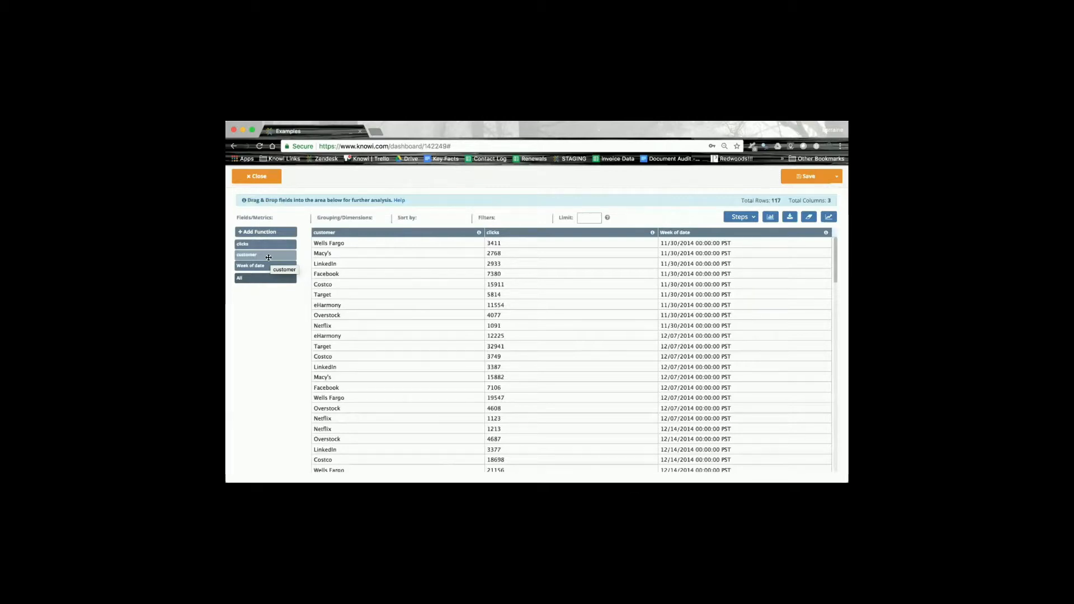
pyautogui.moveTo(269, 256); pyautogui.dragTo(268, 218)
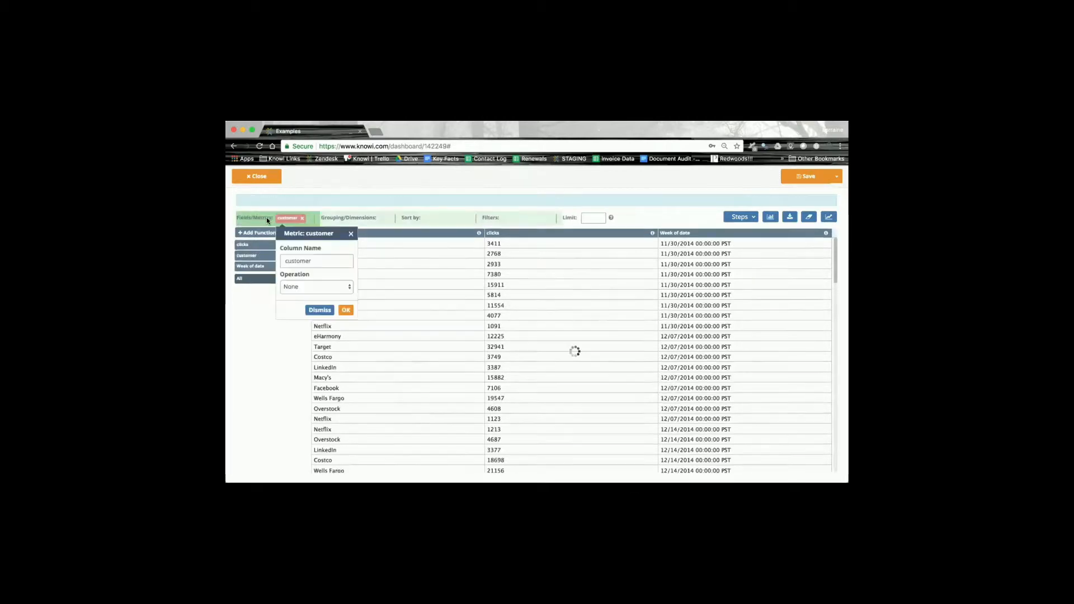
pyautogui.click(346, 311)
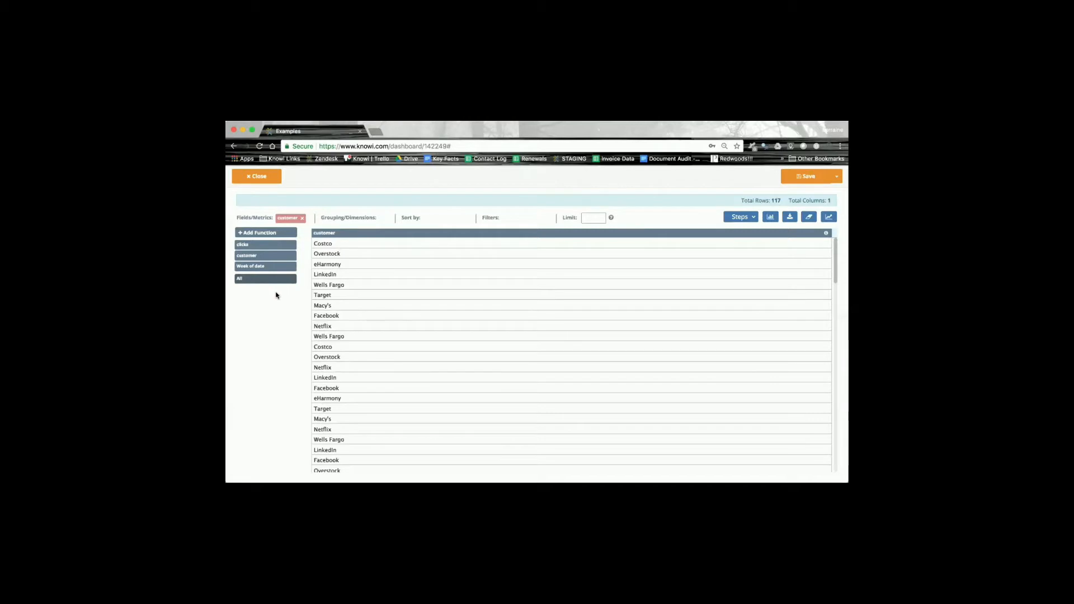
# Add a function named Click History by Week that collects the weekly clicks with the operation ARRAY(clicks)
pyautogui.click(283, 233)
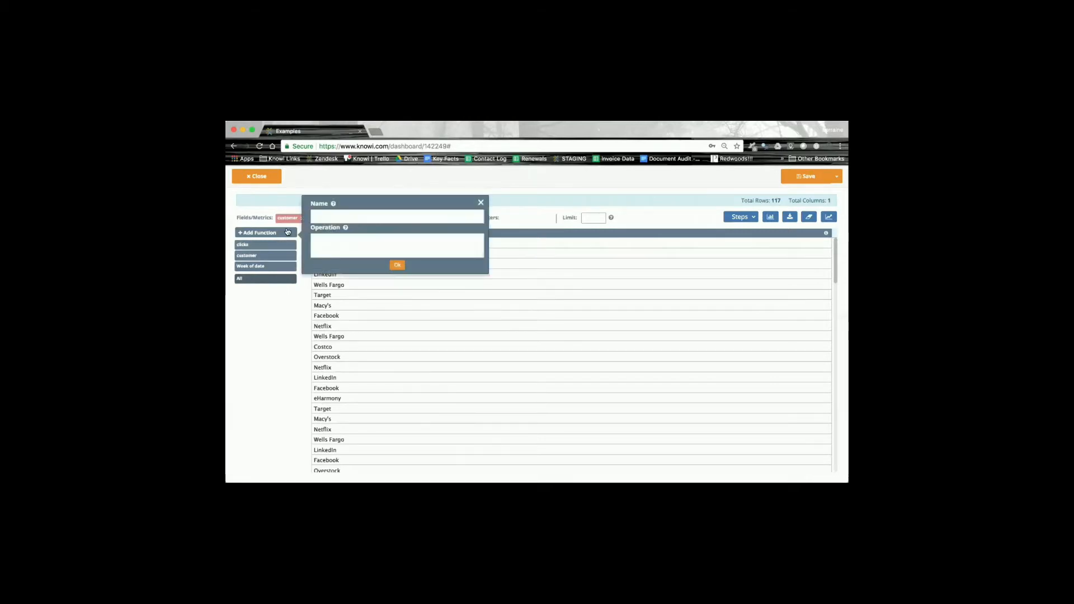
pyautogui.click(346, 217)
pyautogui.click(336, 238)
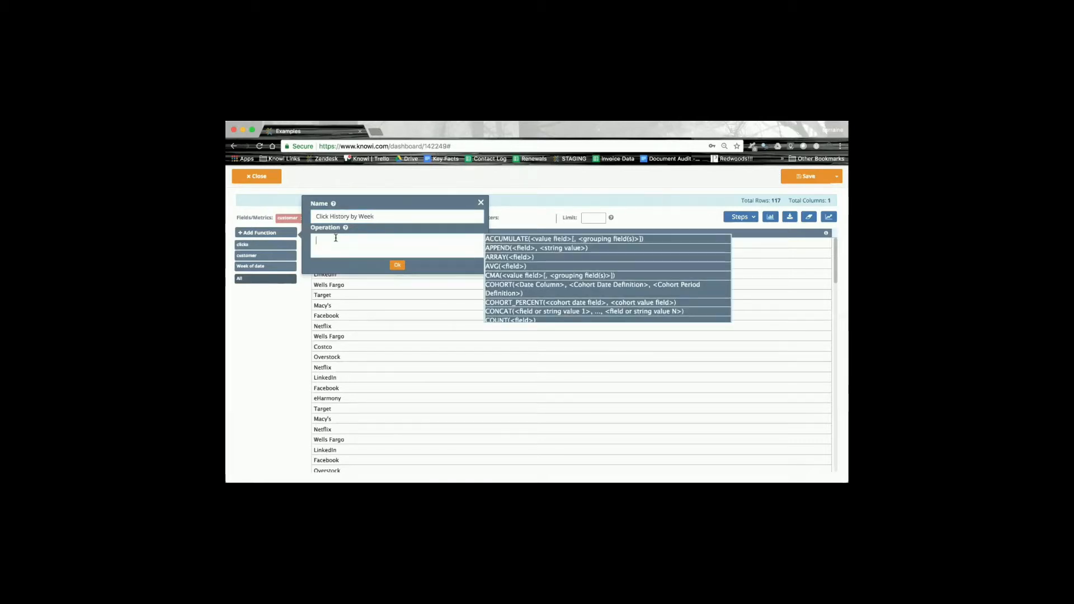
pyautogui.write('arra')
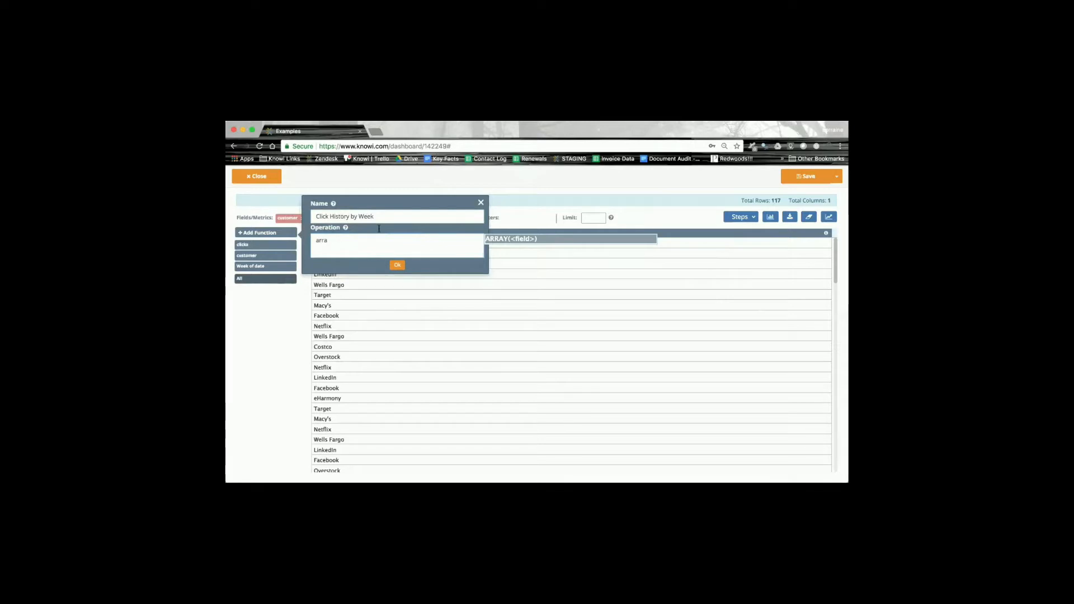
pyautogui.click(513, 239)
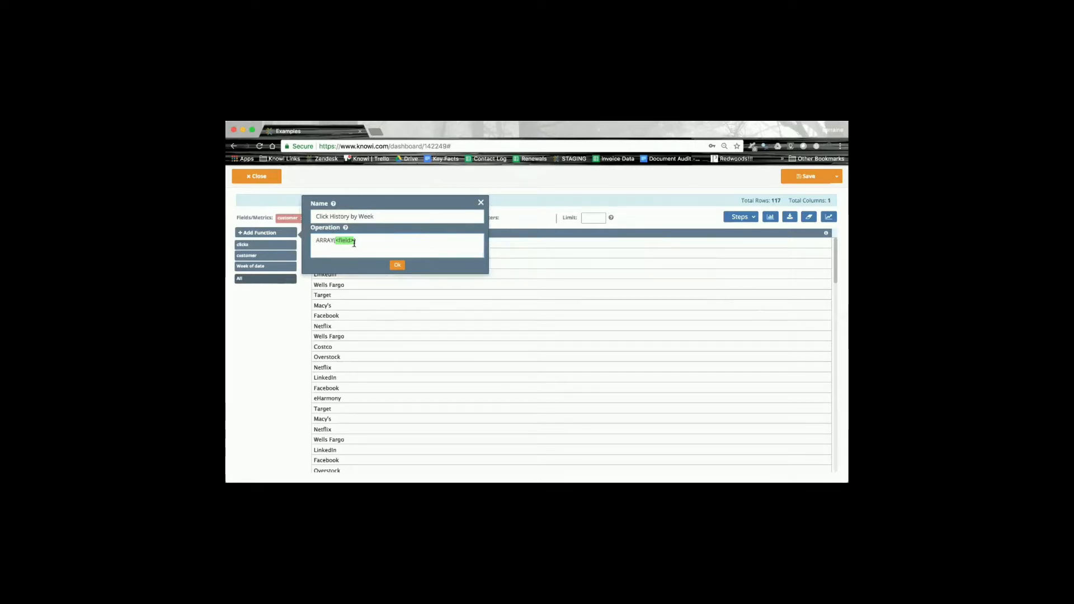
pyautogui.click(354, 242)
pyautogui.moveTo(343, 240); pyautogui.dragTo(336, 239)
pyautogui.write('clicks')
pyautogui.click(397, 265)
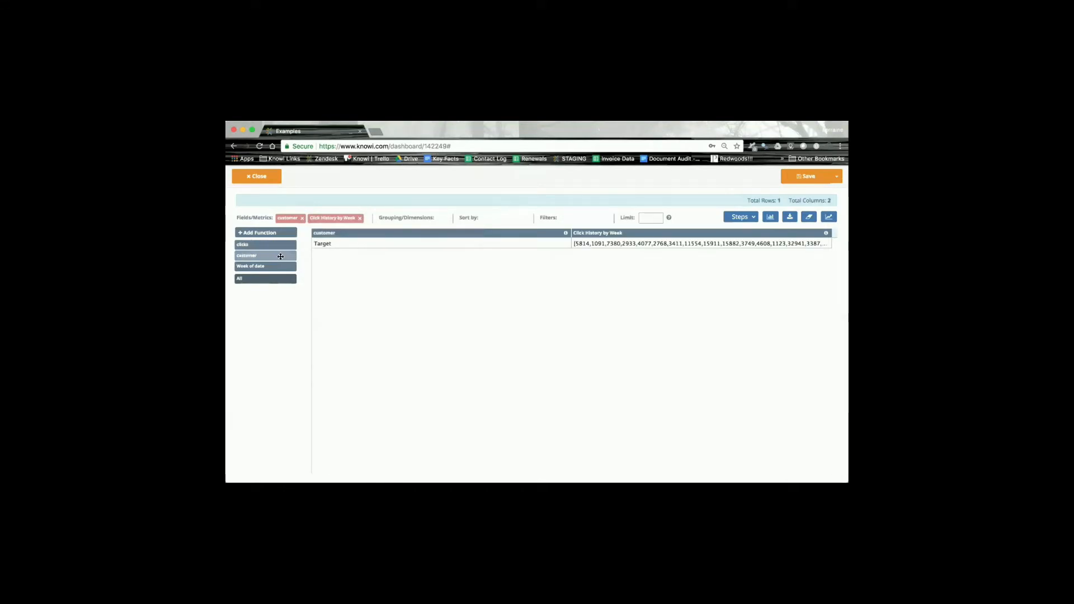
# Add customer as a grouping dimension, save the analysis and close it to return to the dashboard
pyautogui.moveTo(280, 256); pyautogui.dragTo(417, 221)
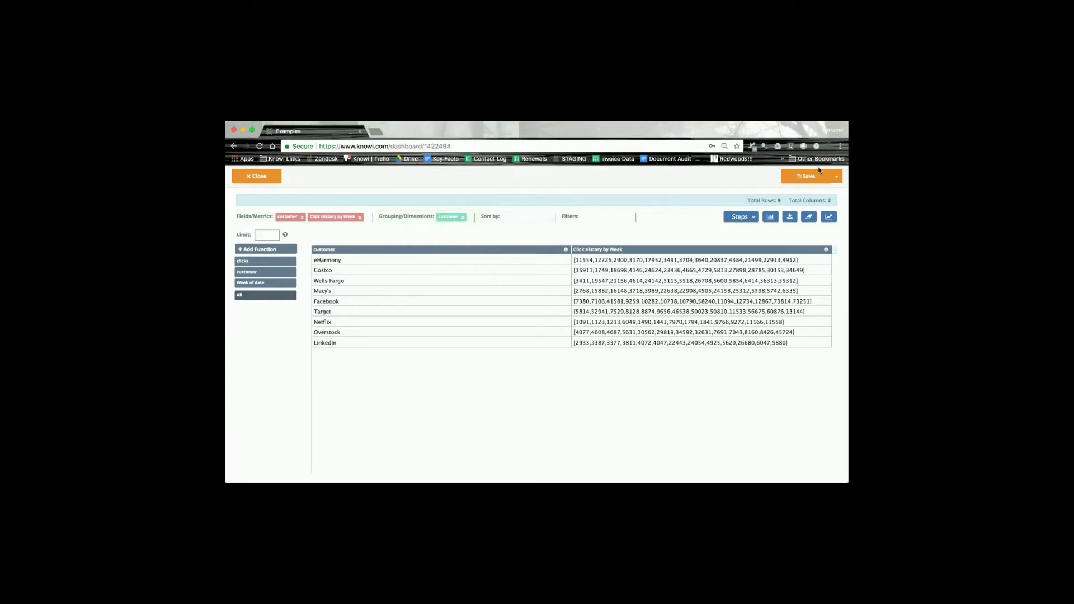
pyautogui.click(247, 177)
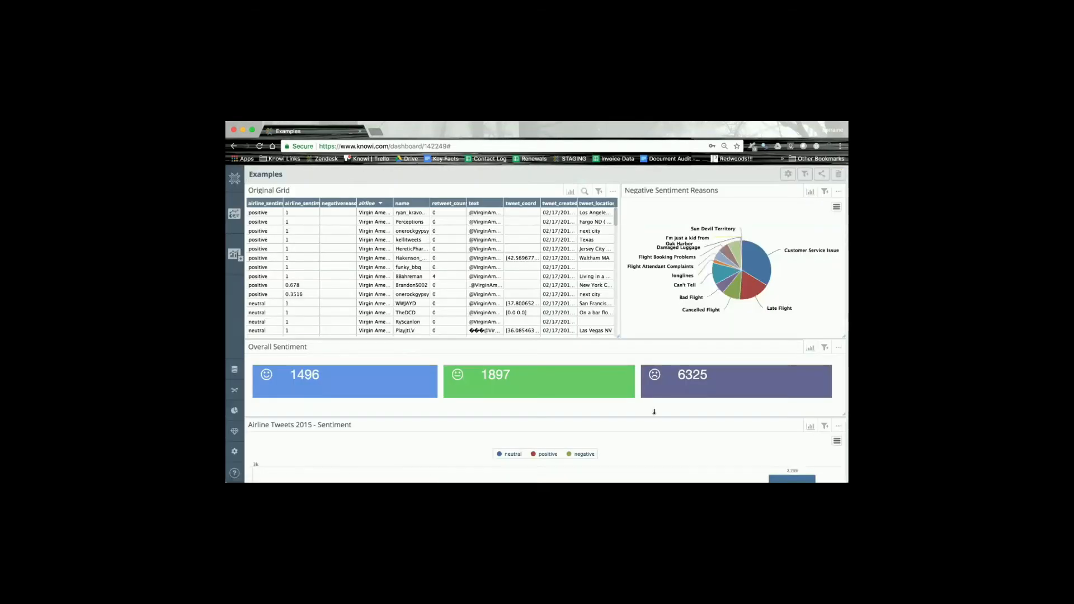
# In the Emails widget's settings, show Click History by Week as an internal sparkline chart of type Line and save
pyautogui.scroll(-15, 654, 411)
pyautogui.scroll(8, 653, 412)
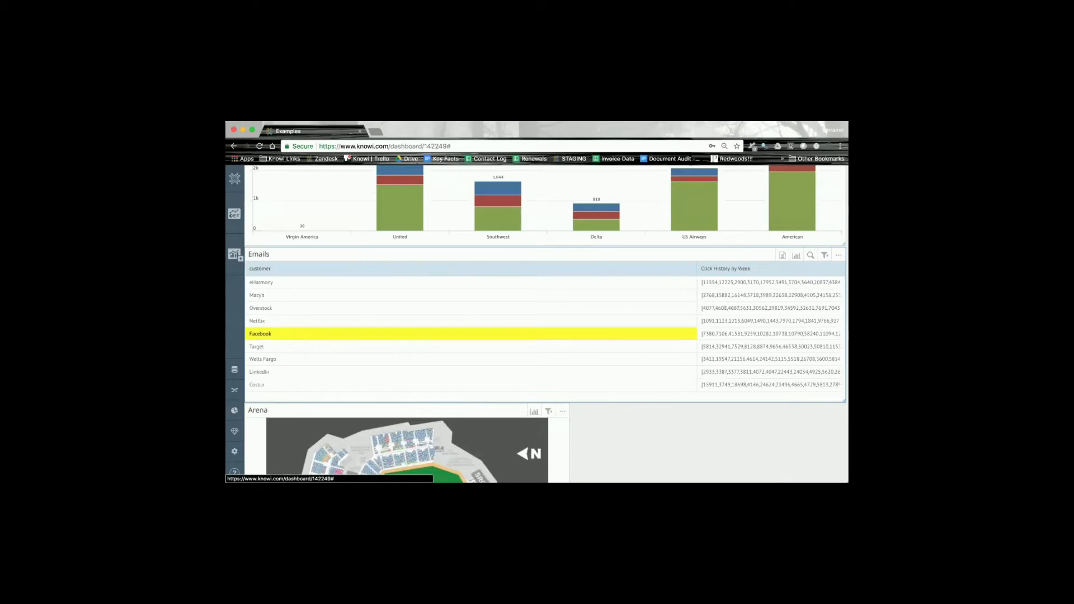
pyautogui.click(838, 255)
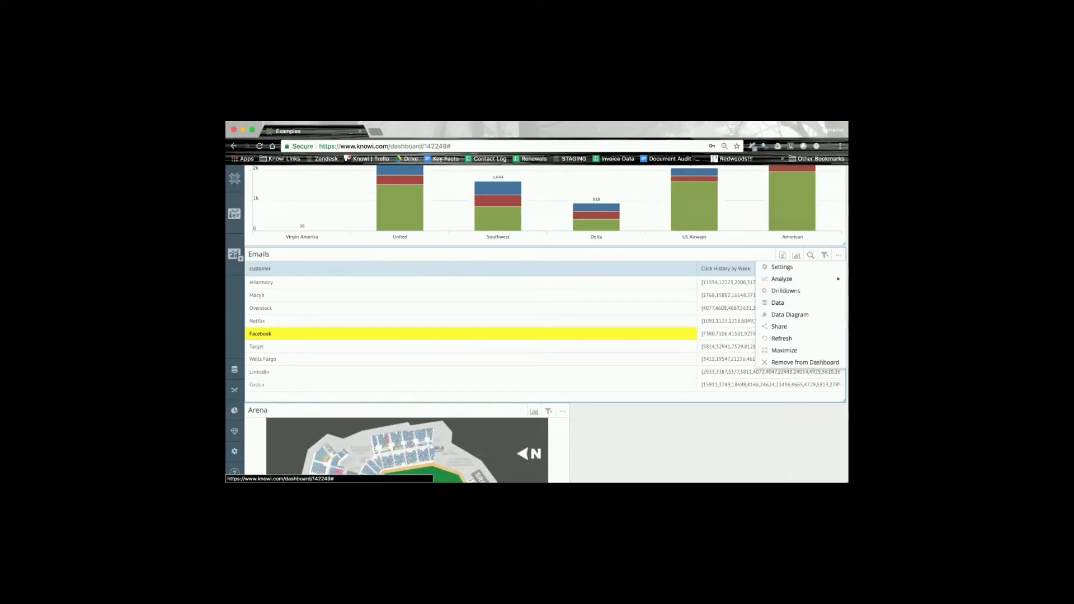
pyautogui.click(802, 267)
pyautogui.scroll(-5, 383, 364)
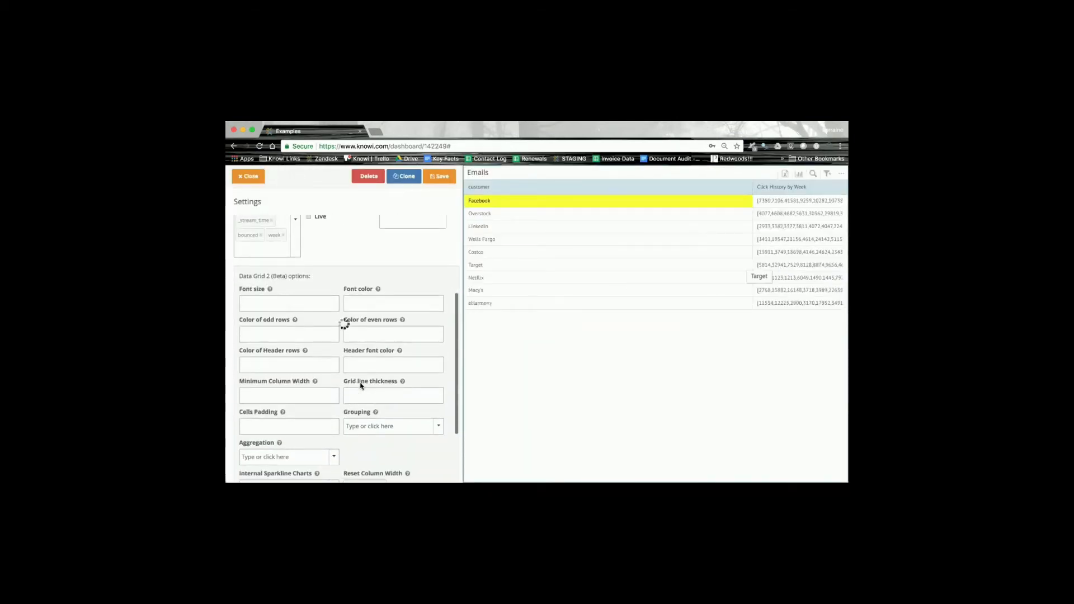
pyautogui.scroll(-3, 369, 441)
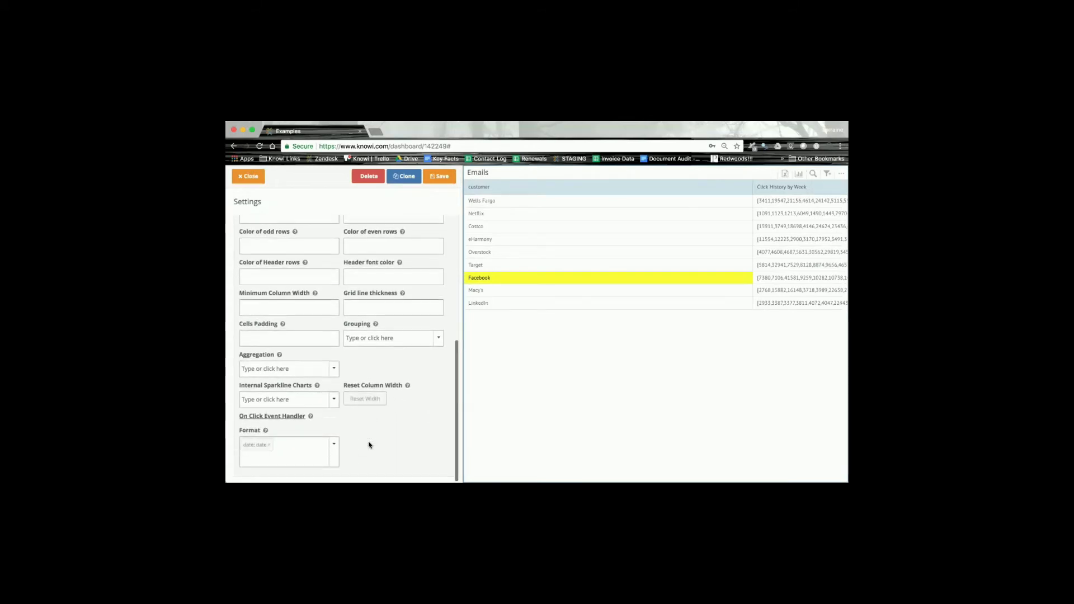
pyautogui.click(332, 402)
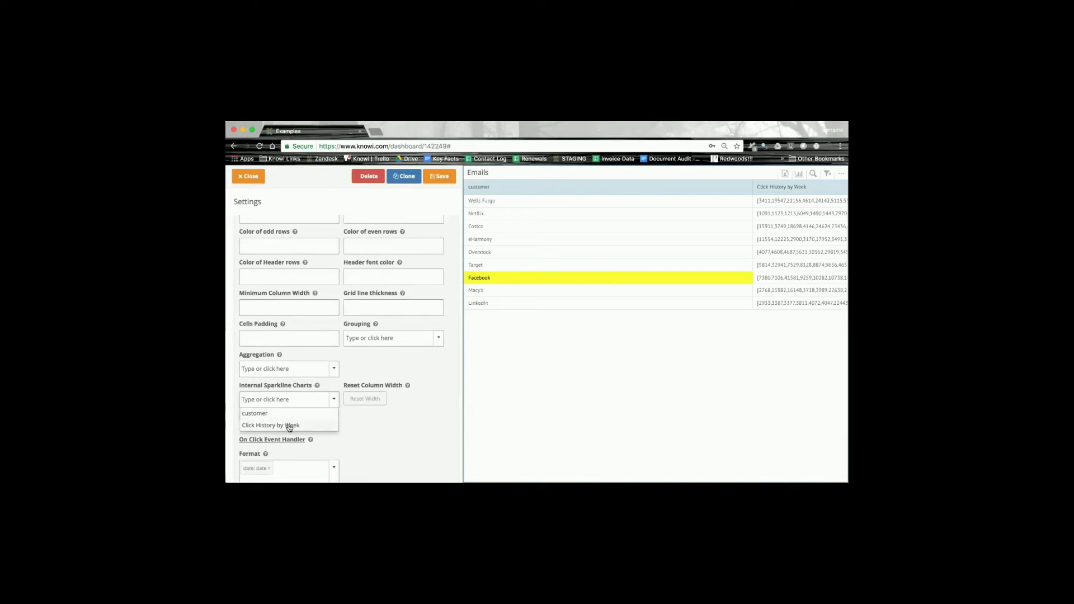
pyautogui.moveTo(289, 428)
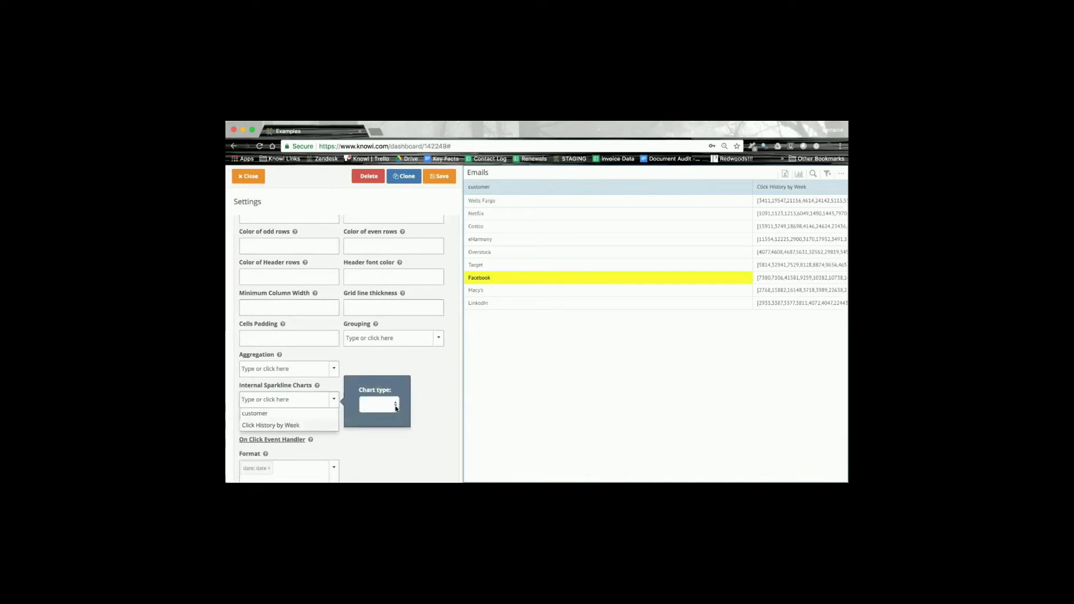
pyautogui.click(396, 407)
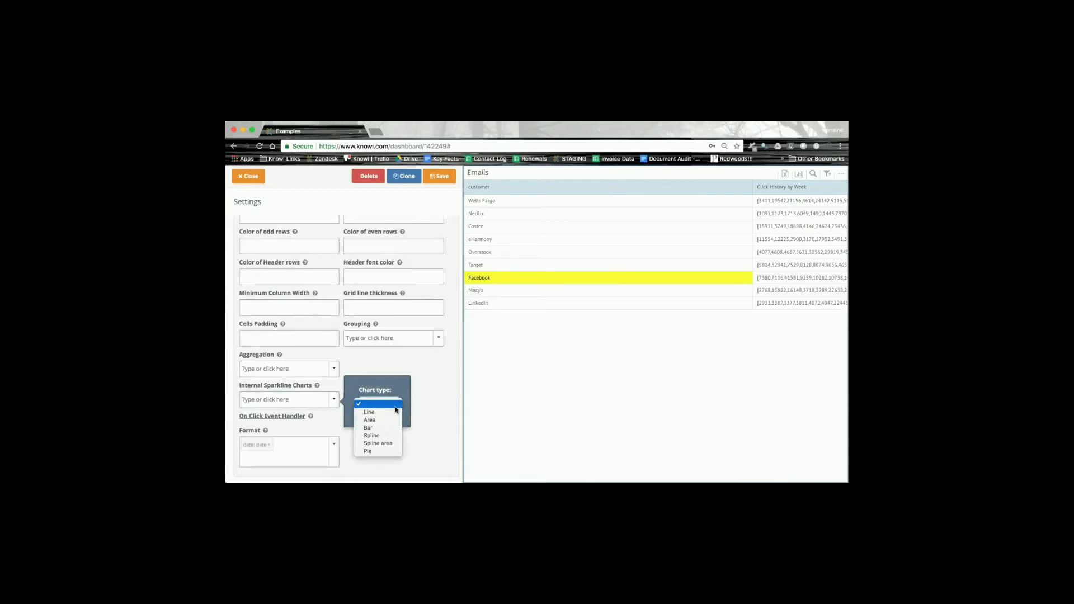
pyautogui.click(387, 412)
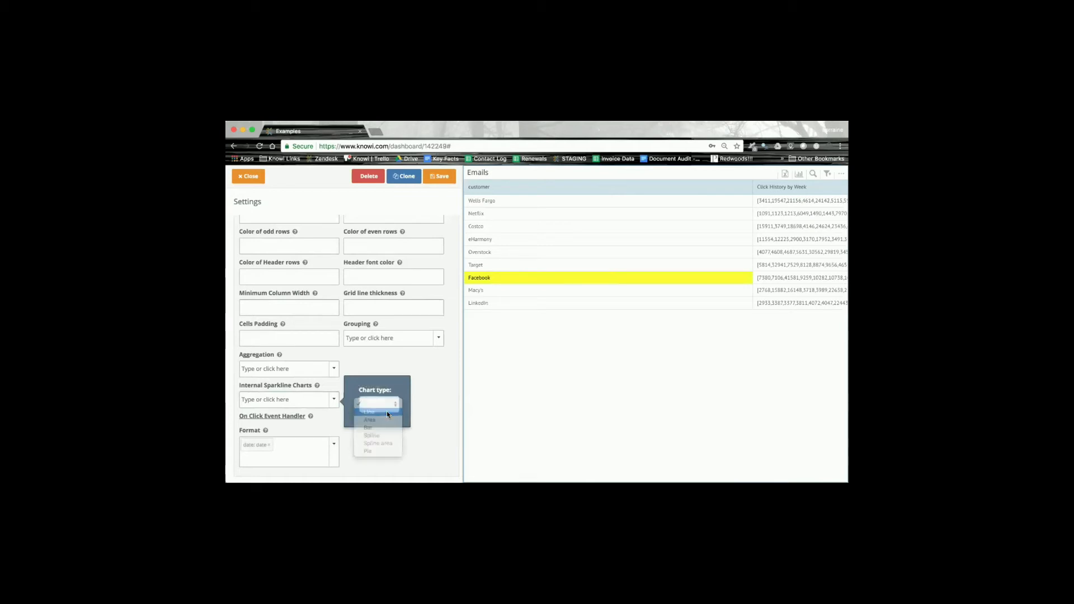
pyautogui.click(441, 178)
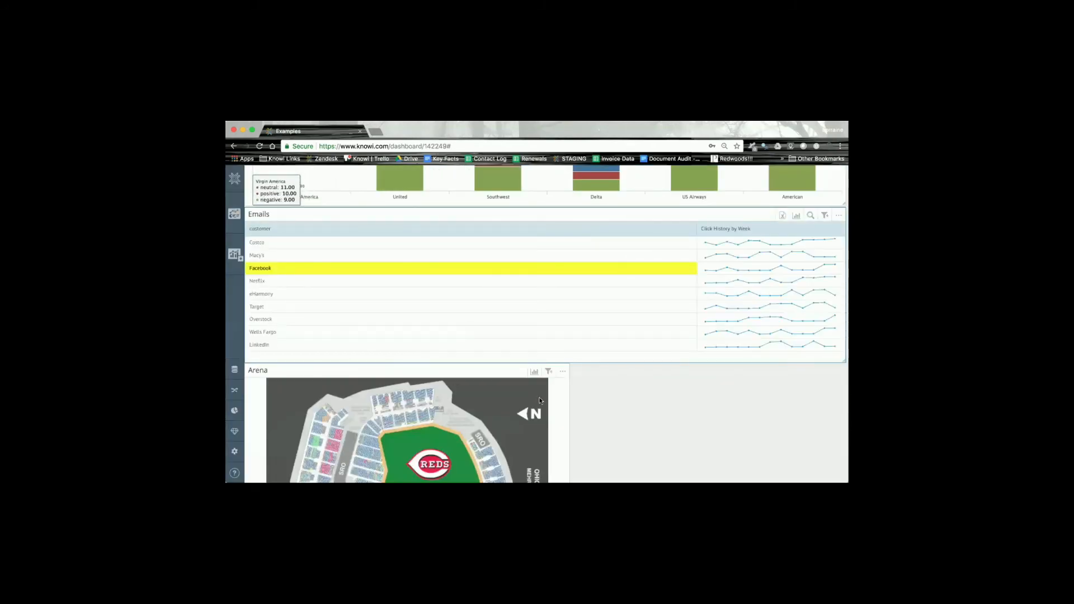